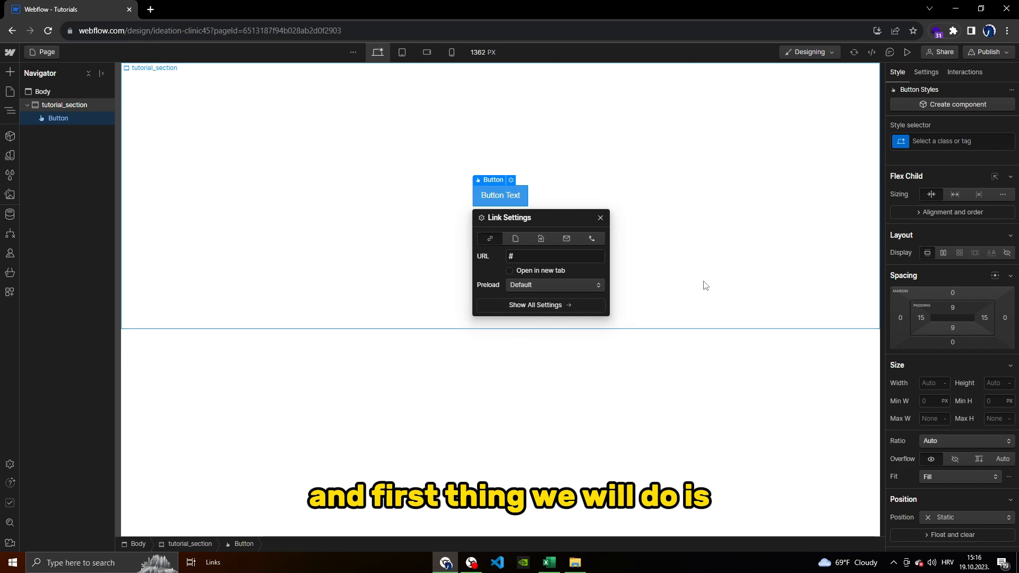
Step: Close the button's link settings and set its left and right padding to 40 px
left_click(601, 219)
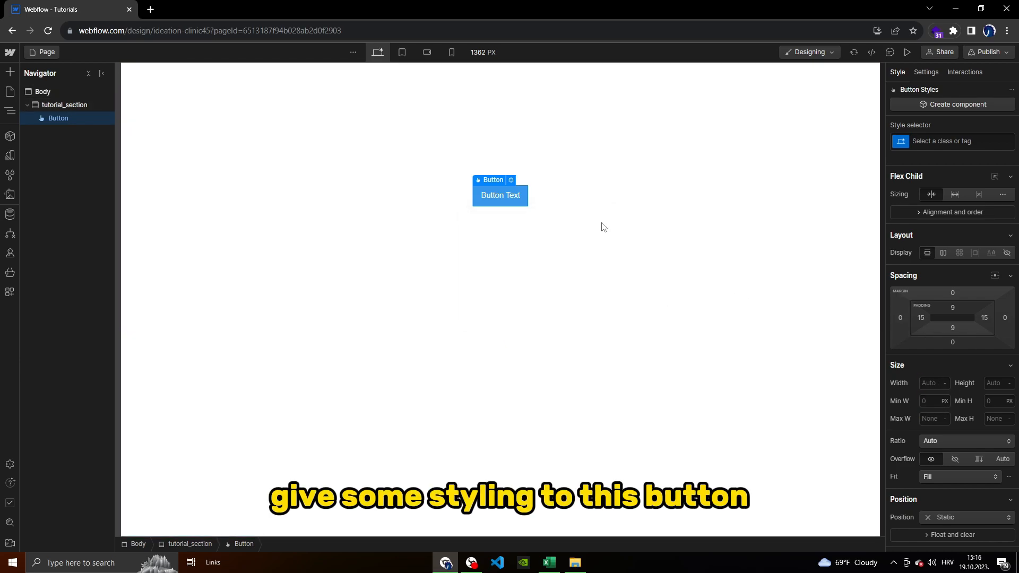
left_click(921, 317)
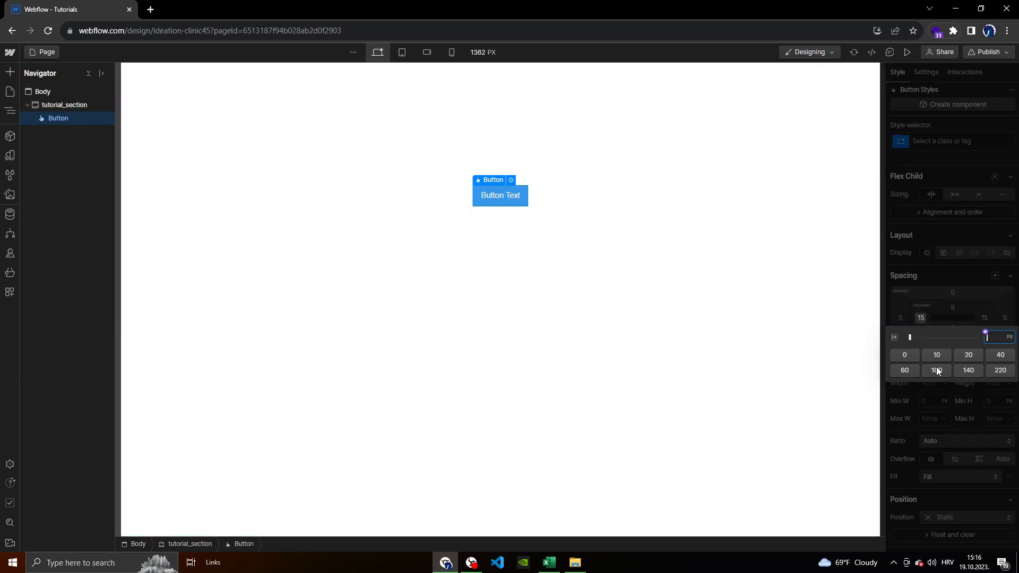
left_click(1001, 355)
left_click(985, 317)
left_click(1002, 355)
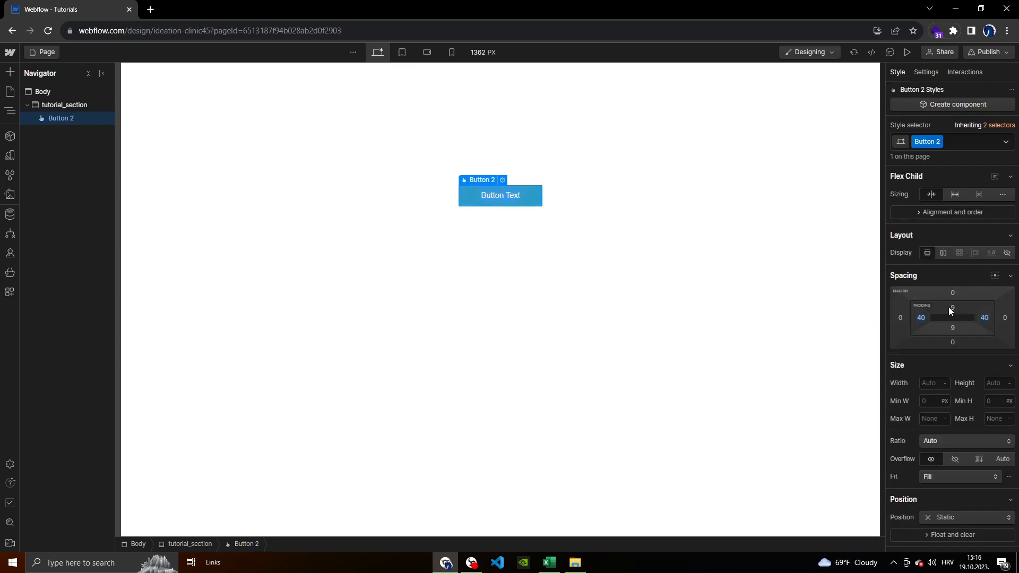
Step: Set the button's top and bottom padding to 15 px
left_click(953, 307)
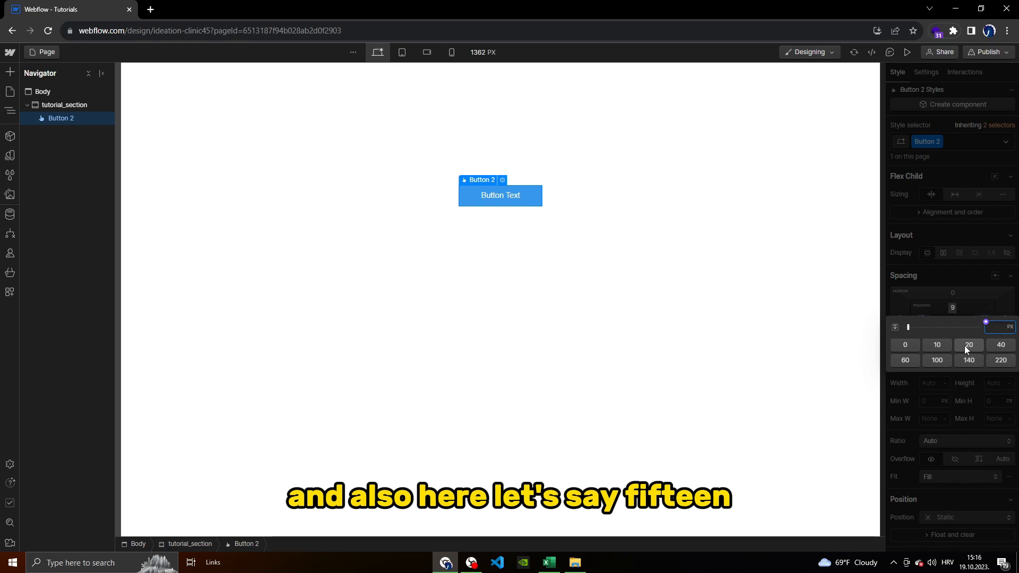
type("15")
key("Return")
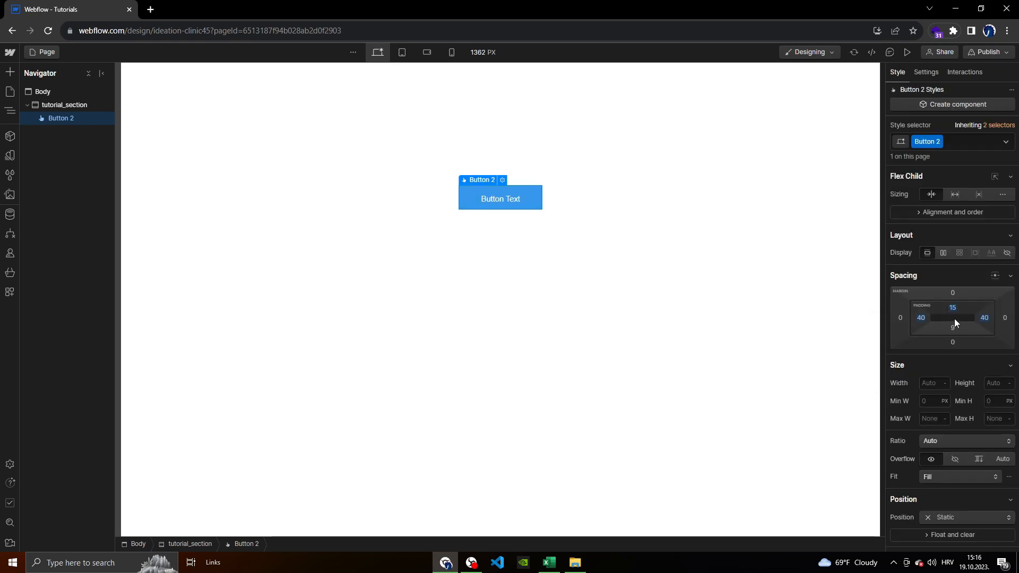
left_click(954, 328)
type("26")
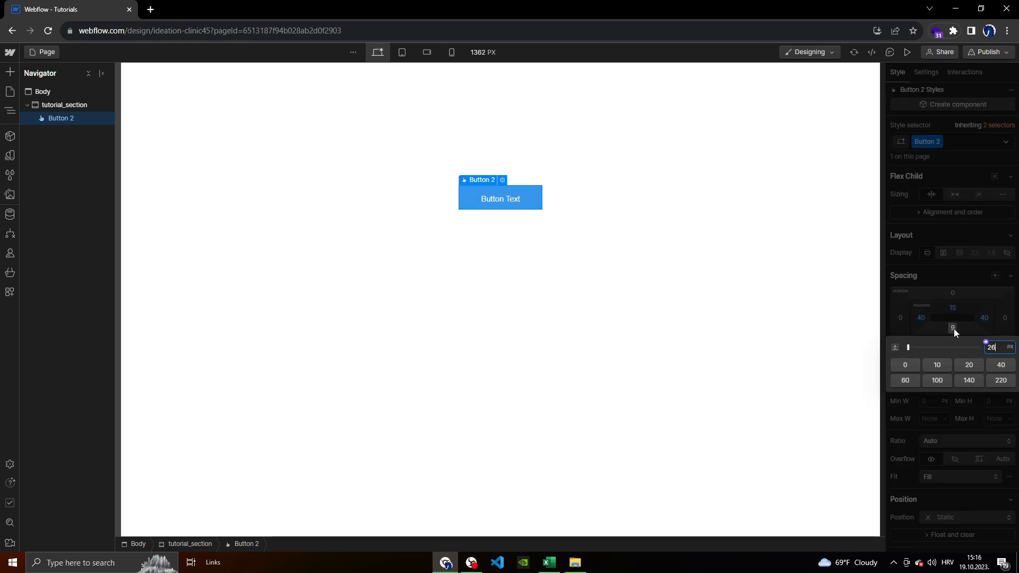
key("BackSpace")
key("BackSpace")
type("15")
key("Return")
Step: Try a 22 px font size for the button text, and set it to 18 px instead
scroll(941, 409, "down", 3)
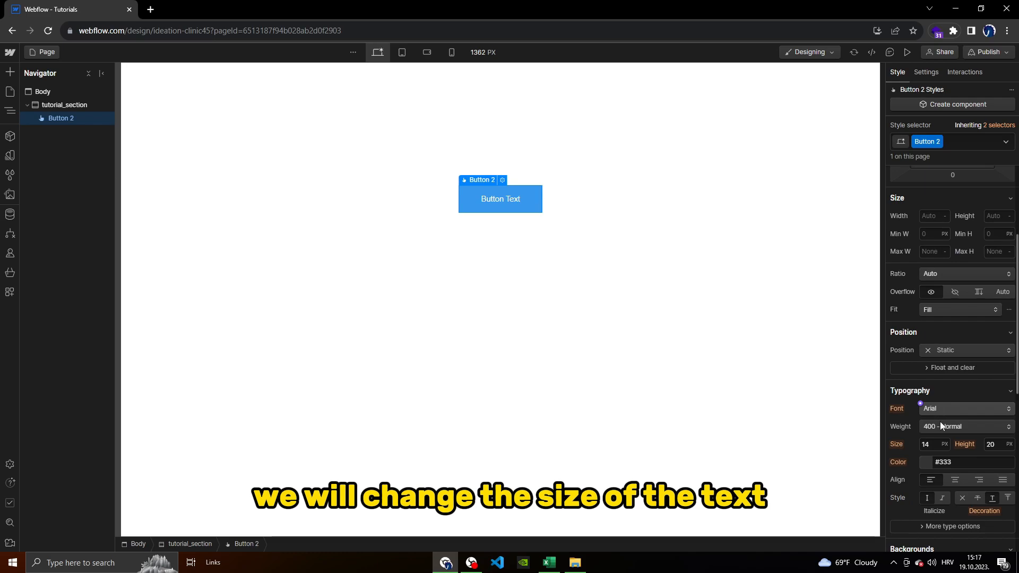
left_click(936, 445)
type("22")
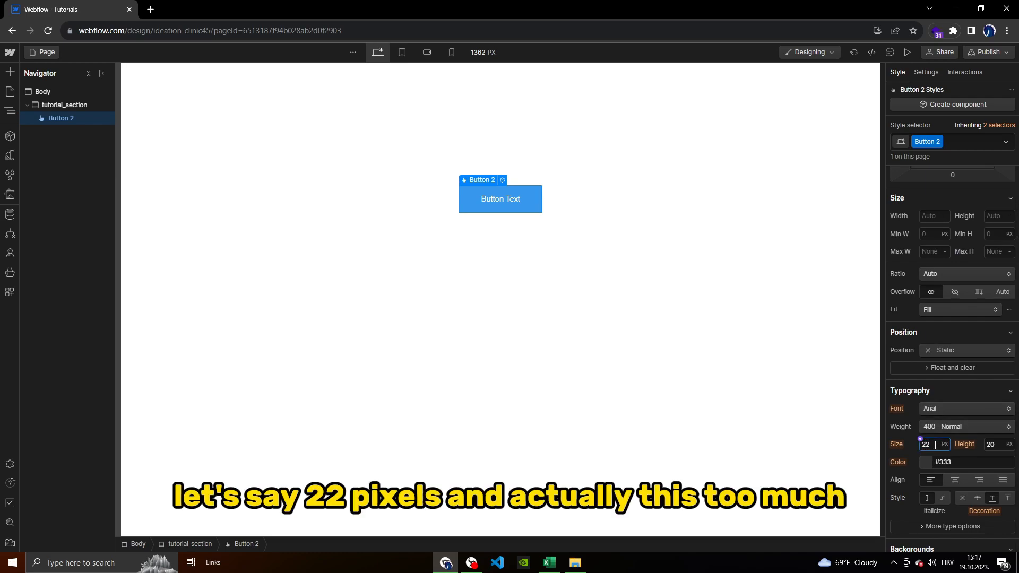
key("Return")
left_click(990, 446)
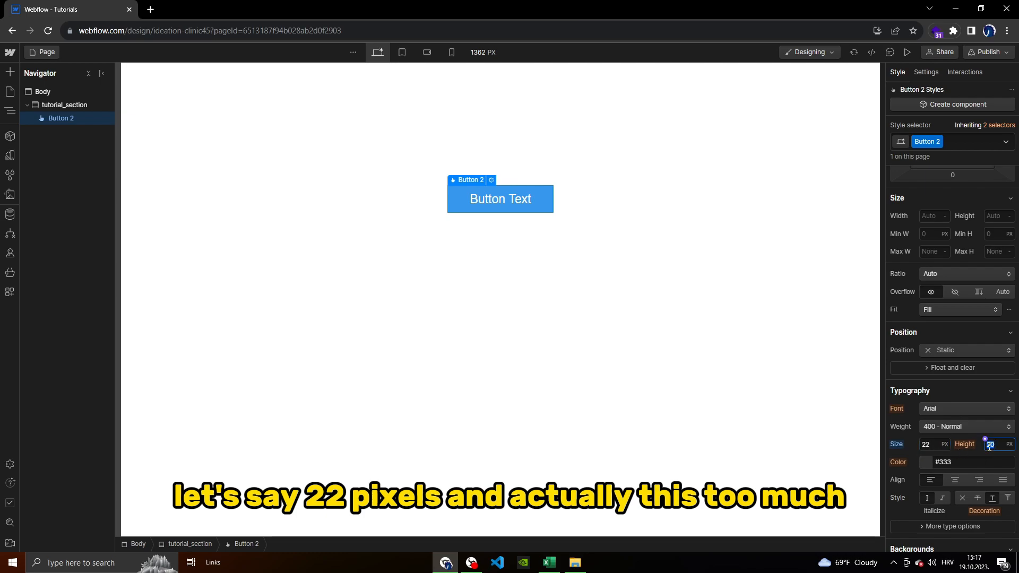
left_click(932, 445)
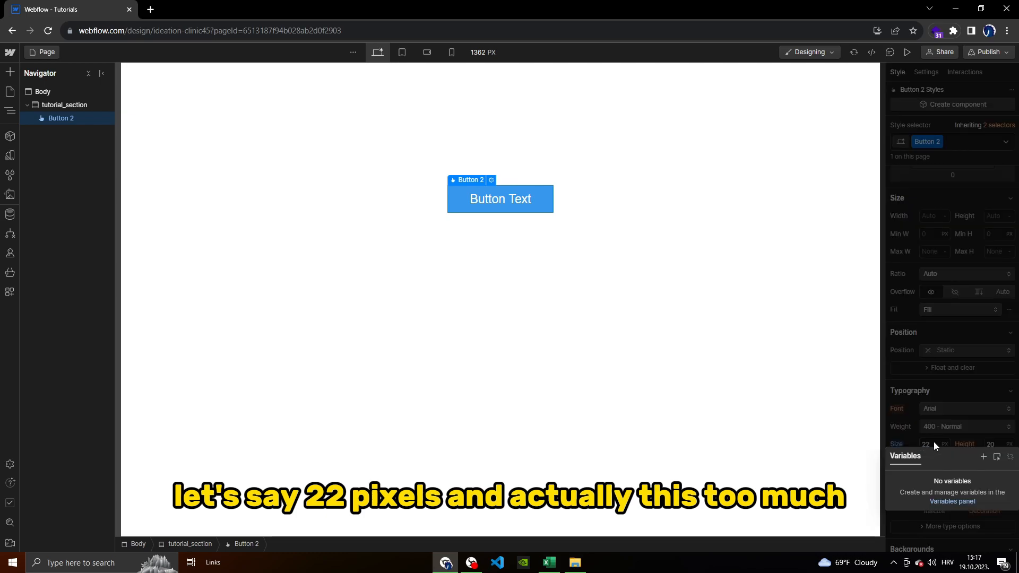
type("18")
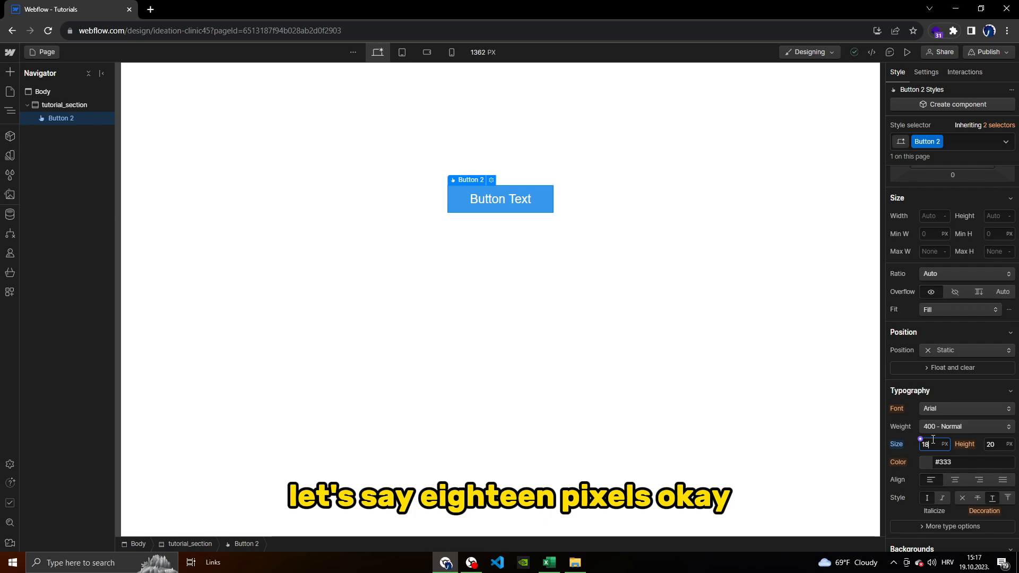
Step: Round the button's corners with a border radius of 10 px
scroll(935, 432, "down", 7)
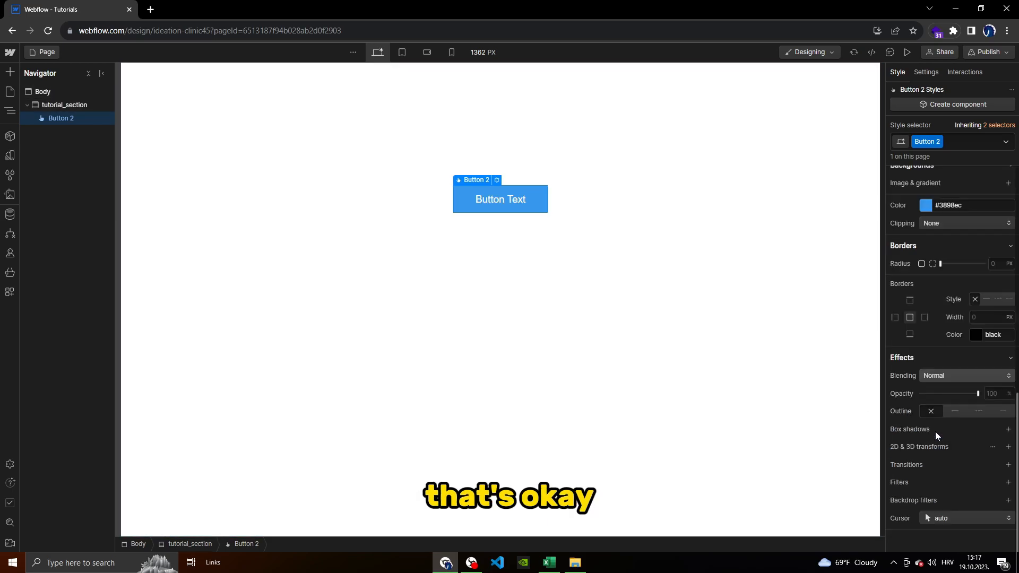
left_click(998, 264)
type("5")
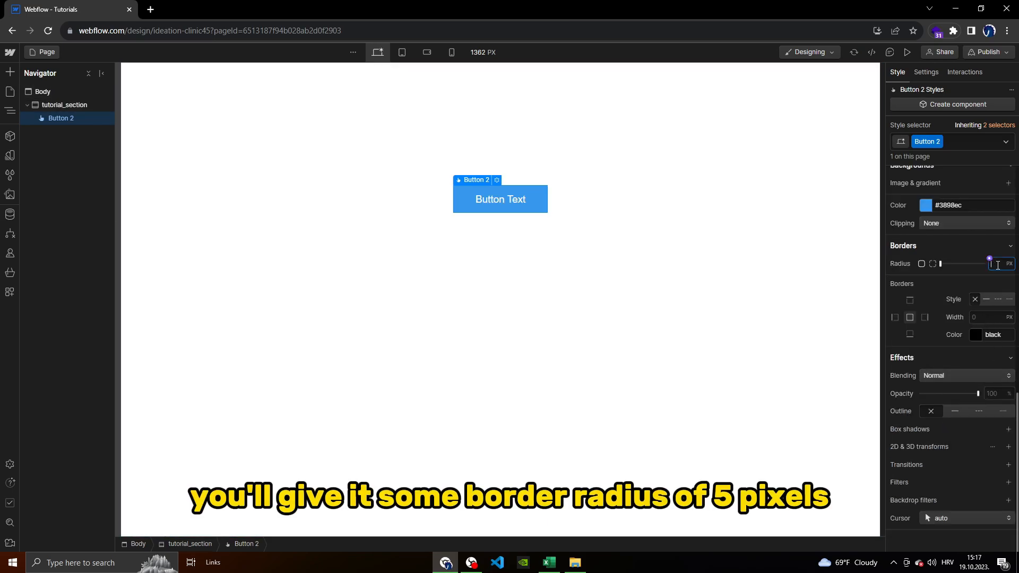
key("Return")
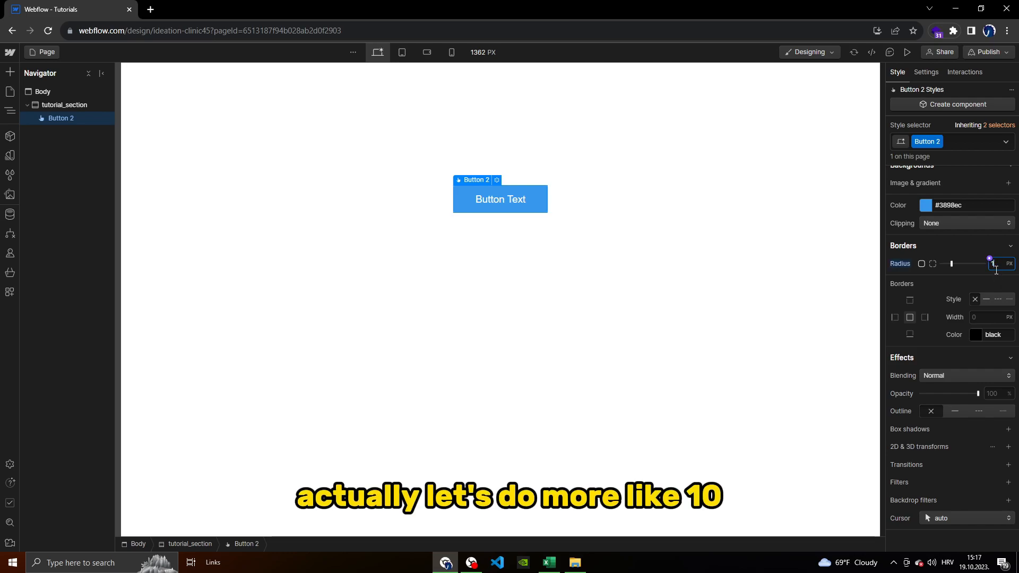
Step: Change the button's background color to purple #7345f0
scroll(962, 298, "up", 5)
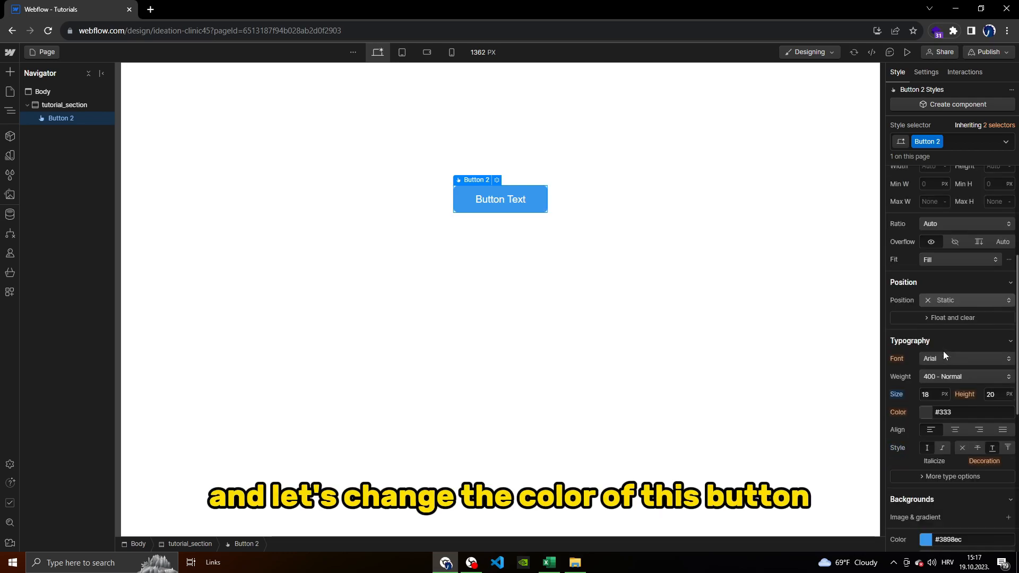
left_click(924, 430)
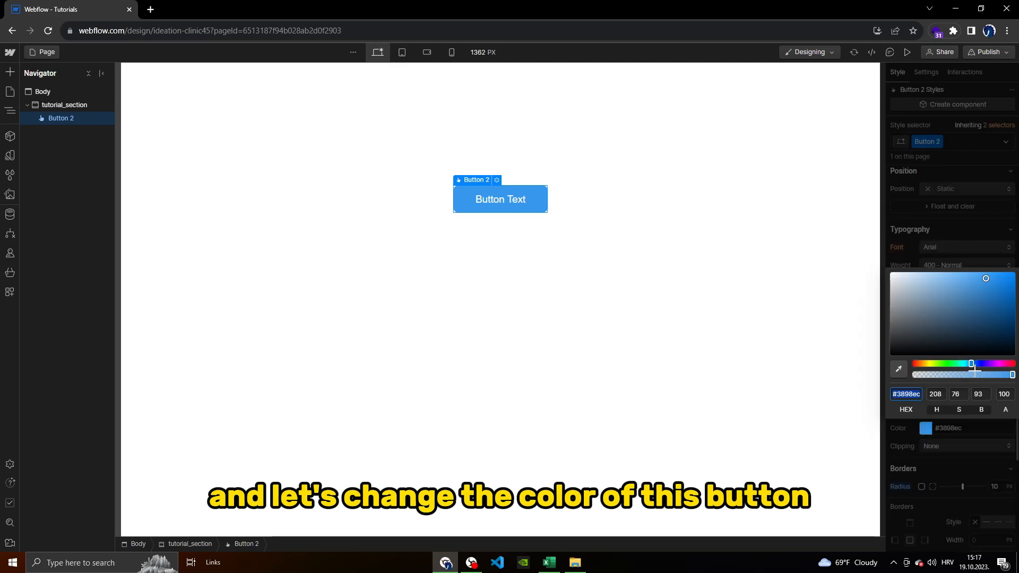
left_click_drag(972, 364, 916, 364)
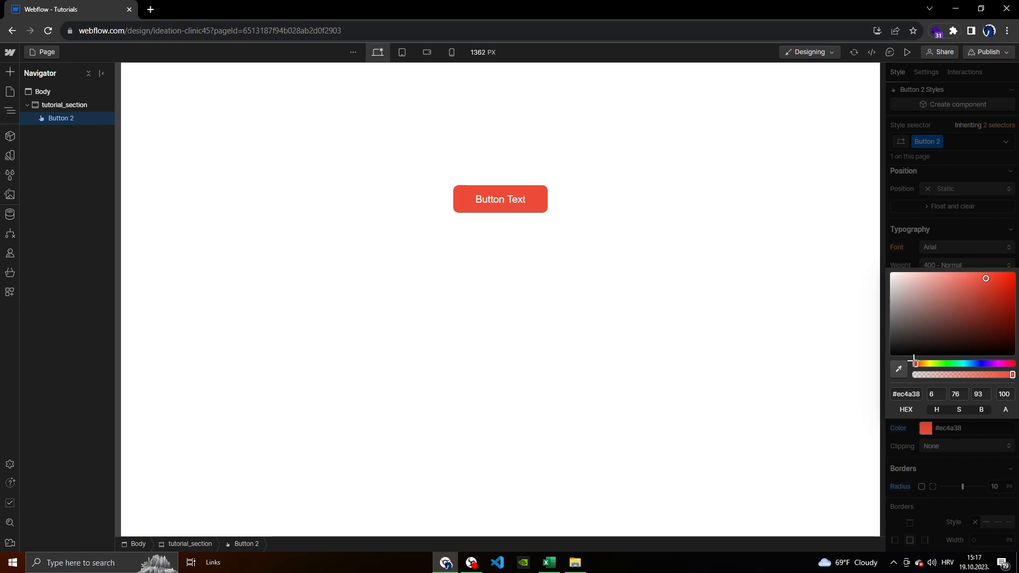
mouse_move(916, 364)
left_mouse_down()
mouse_move(991, 366)
mouse_move(994, 275)
mouse_move(979, 275)
left_mouse_up()
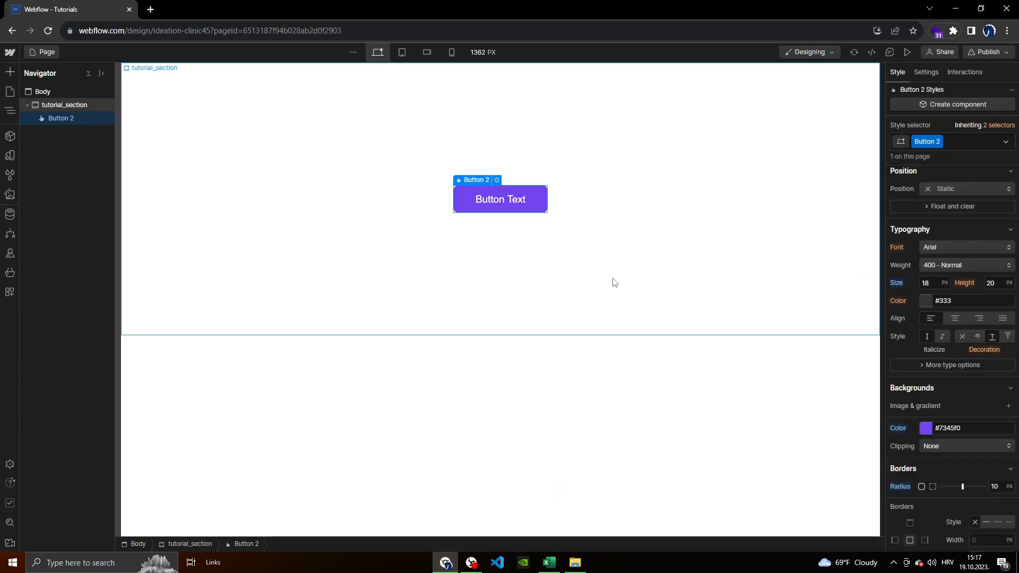
left_click(558, 278)
left_click(521, 215)
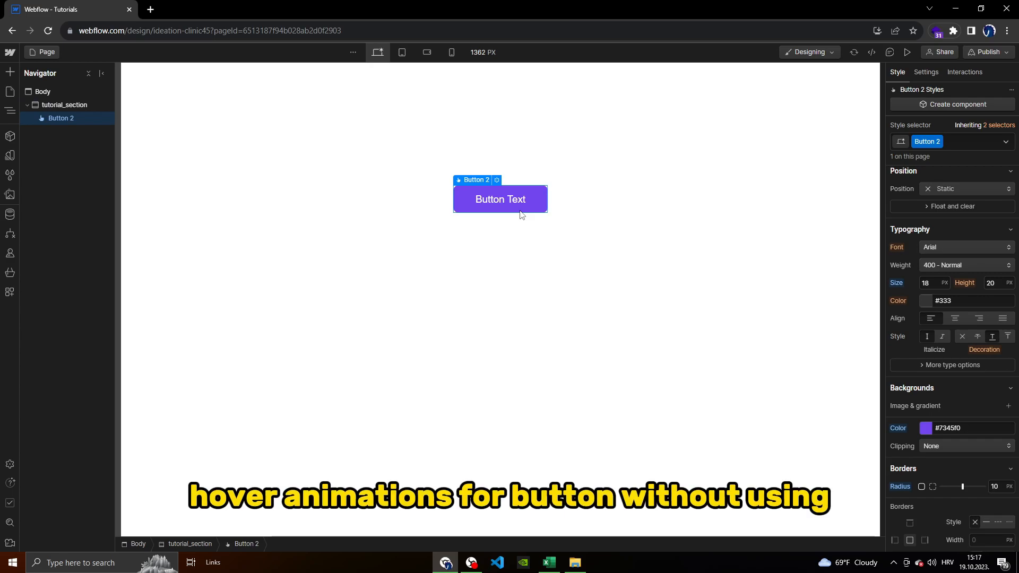
left_click(965, 72)
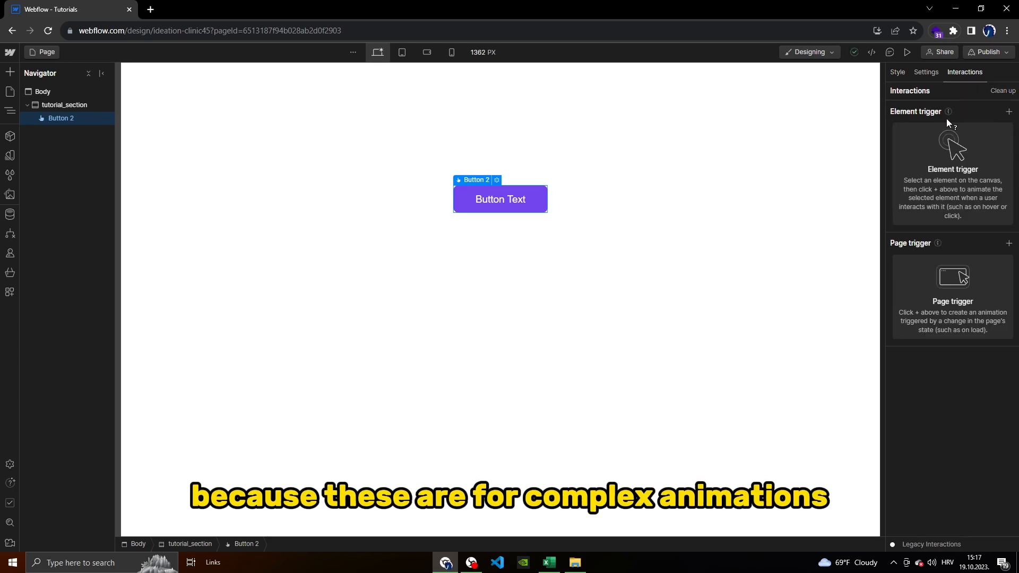
left_click(899, 72)
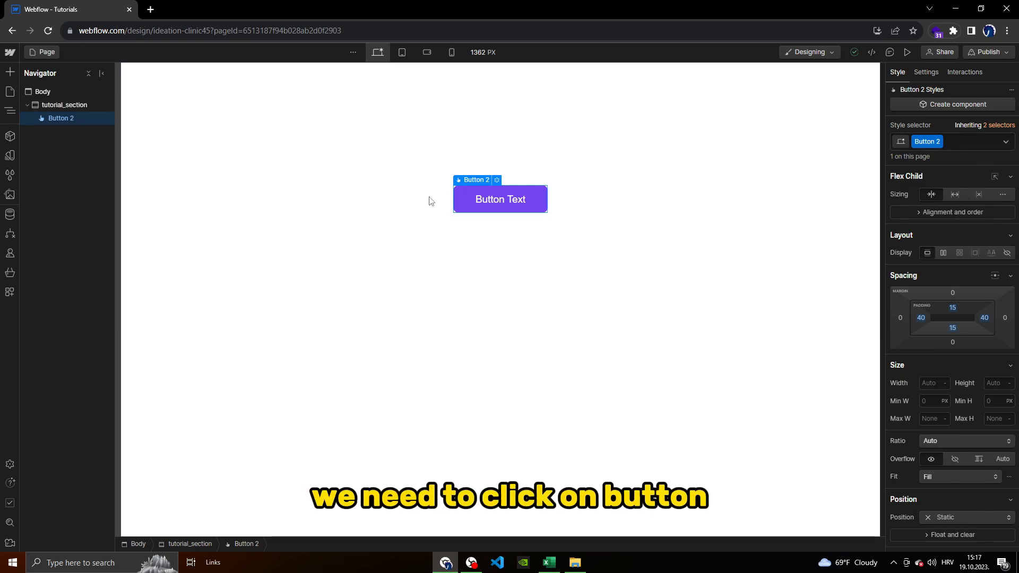
Step: In the button's Hover state, reduce the purple background color's alpha to 45, then deselect the button
left_click(462, 217)
left_click(466, 201)
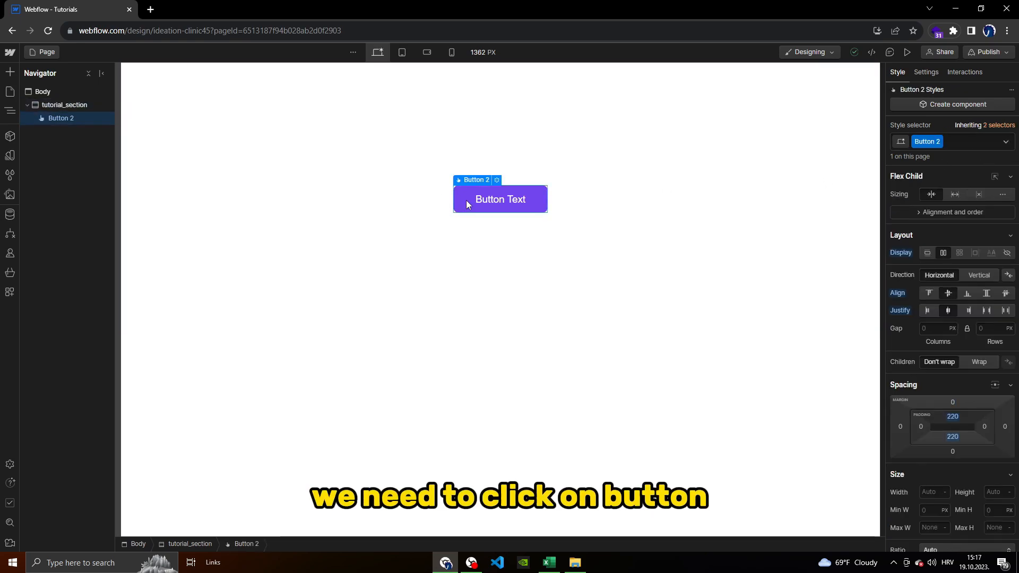
left_click(1006, 141)
left_click(921, 193)
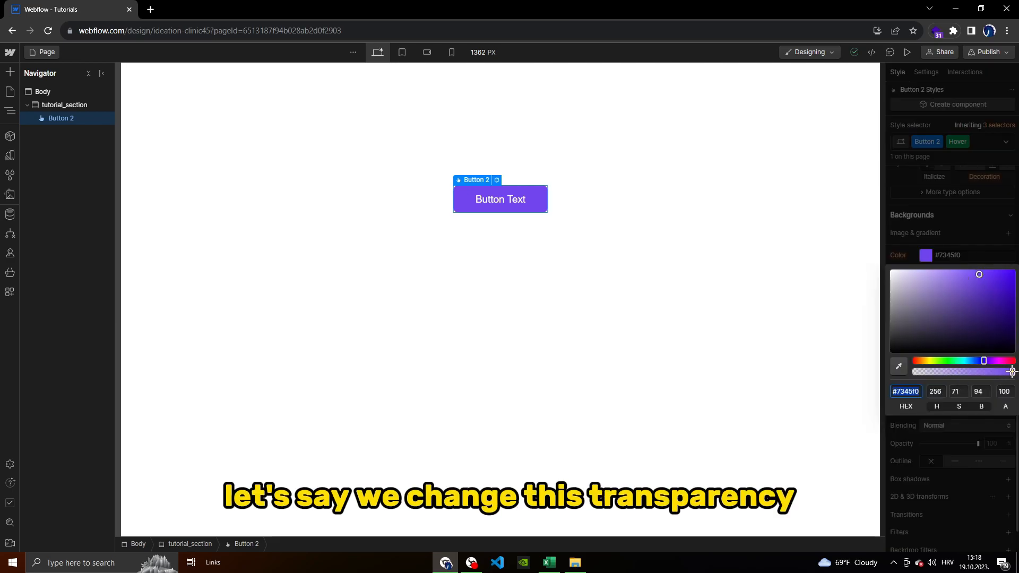
left_click_drag(1012, 371, 985, 372)
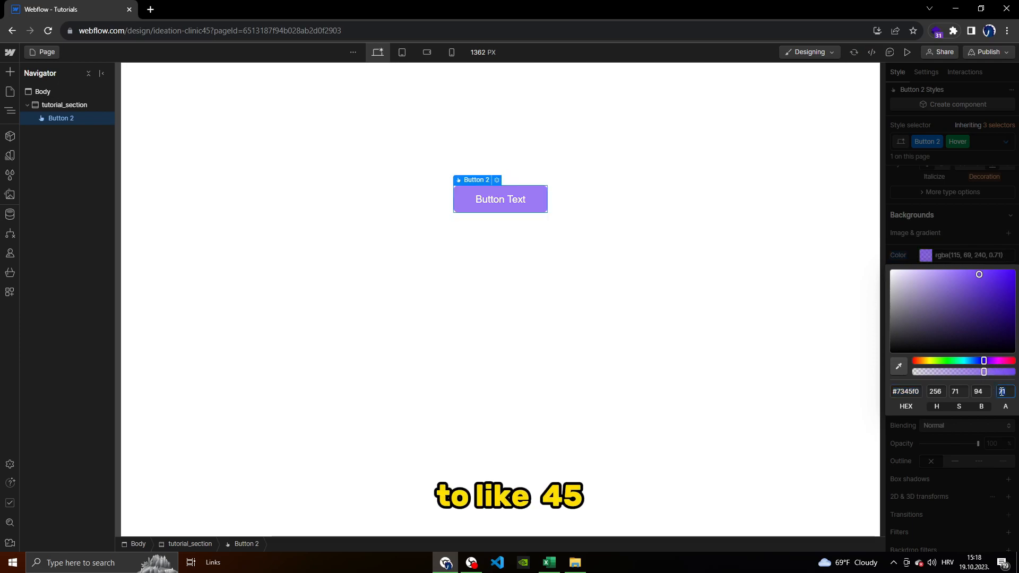
left_click(1002, 392)
type("45")
key("Return")
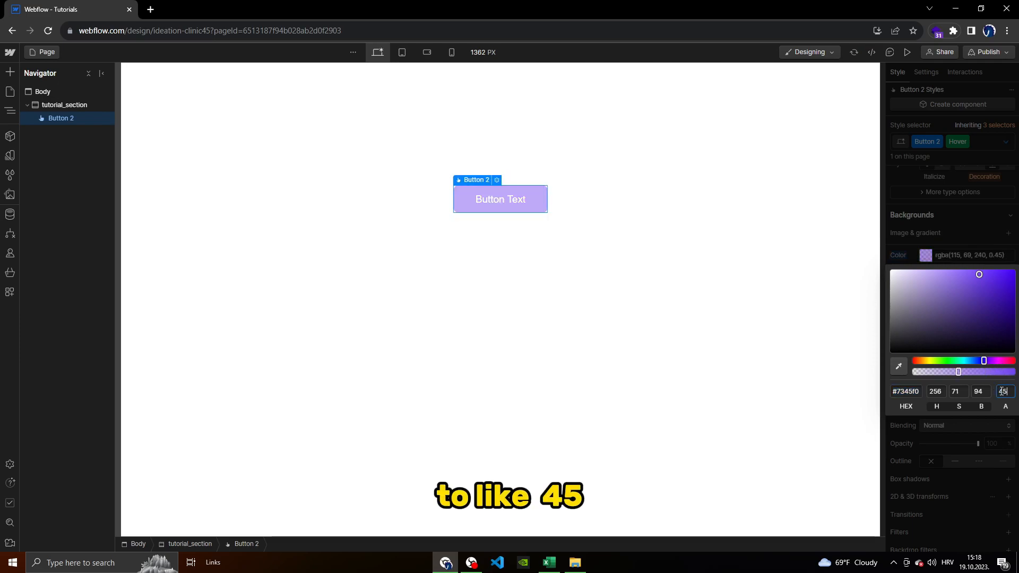
left_click(750, 261)
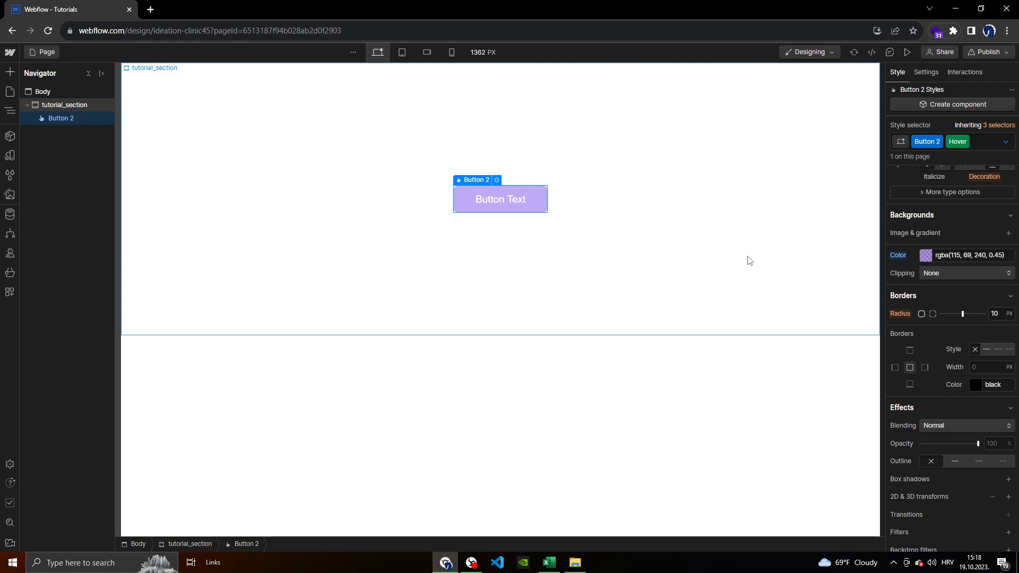
left_click(729, 325)
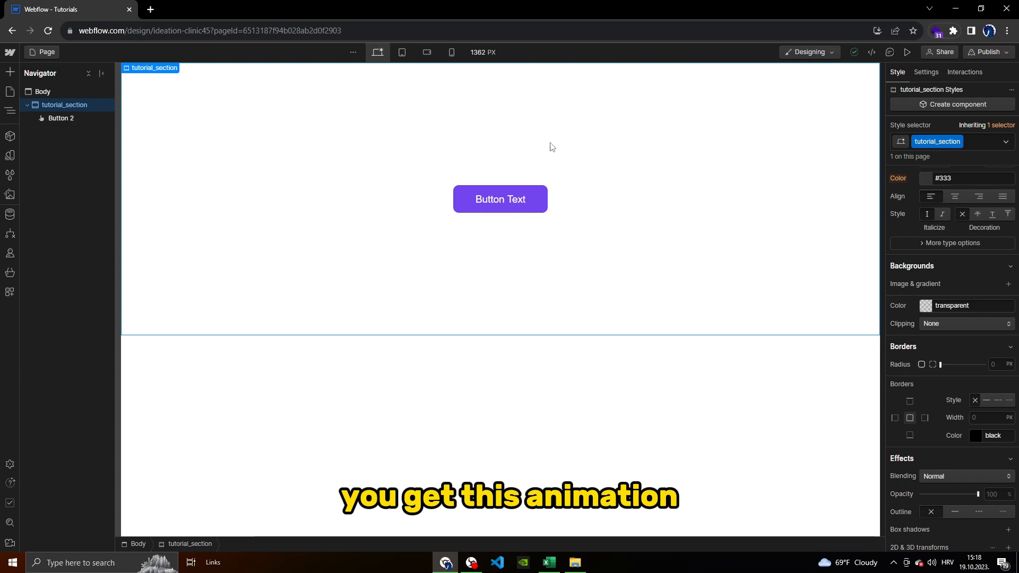
Step: Change the button's Hover state background color to green rgba(69, 240, 132, 0.63), then deselect the button
left_click(1005, 143)
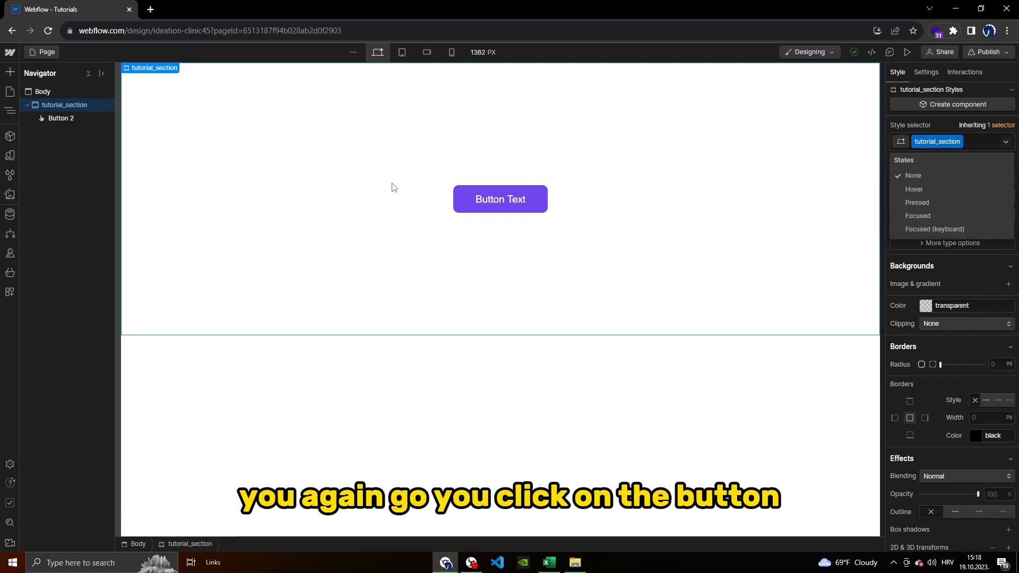
left_click(485, 209)
left_click(485, 208)
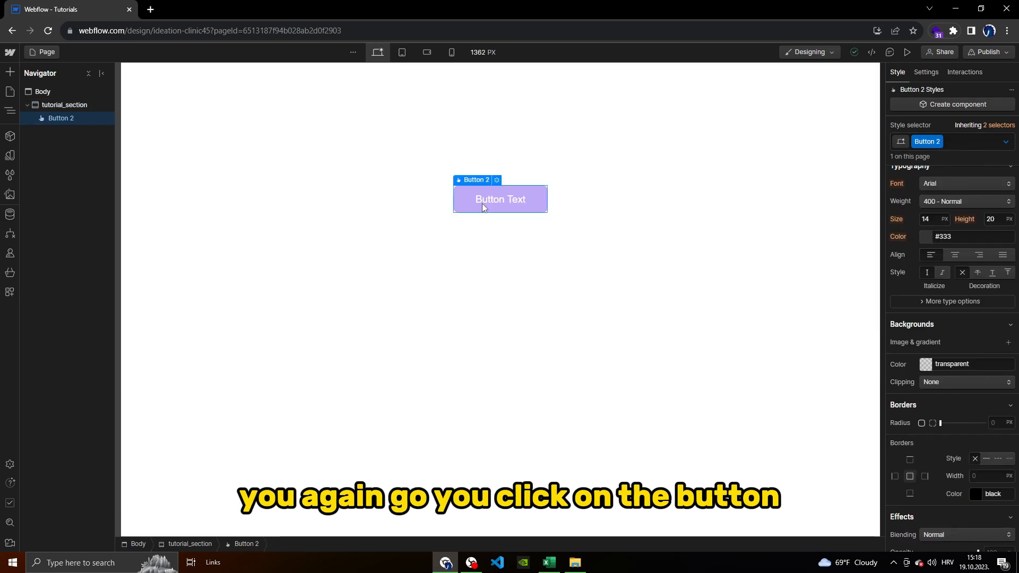
left_click(1005, 142)
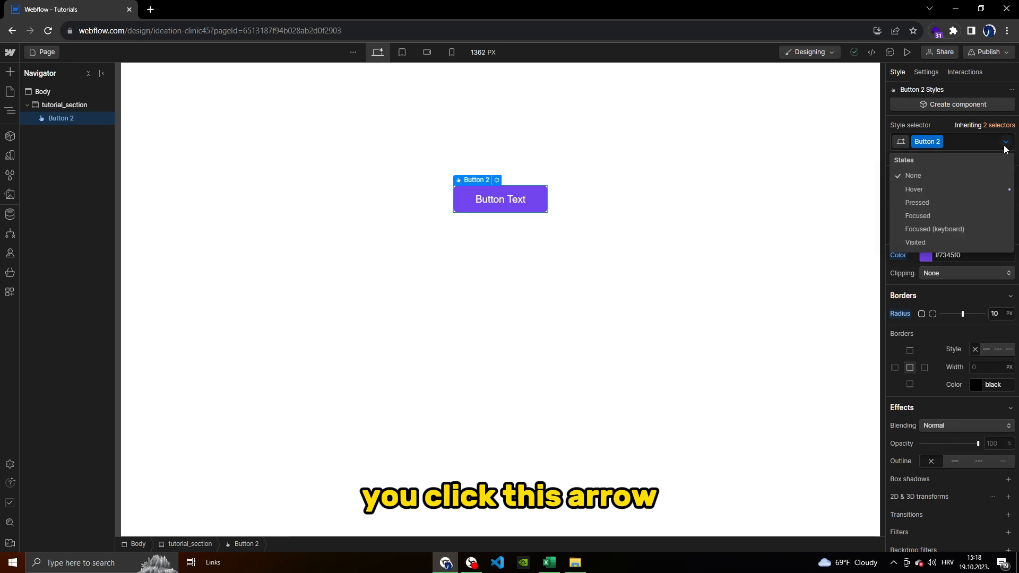
left_click(967, 188)
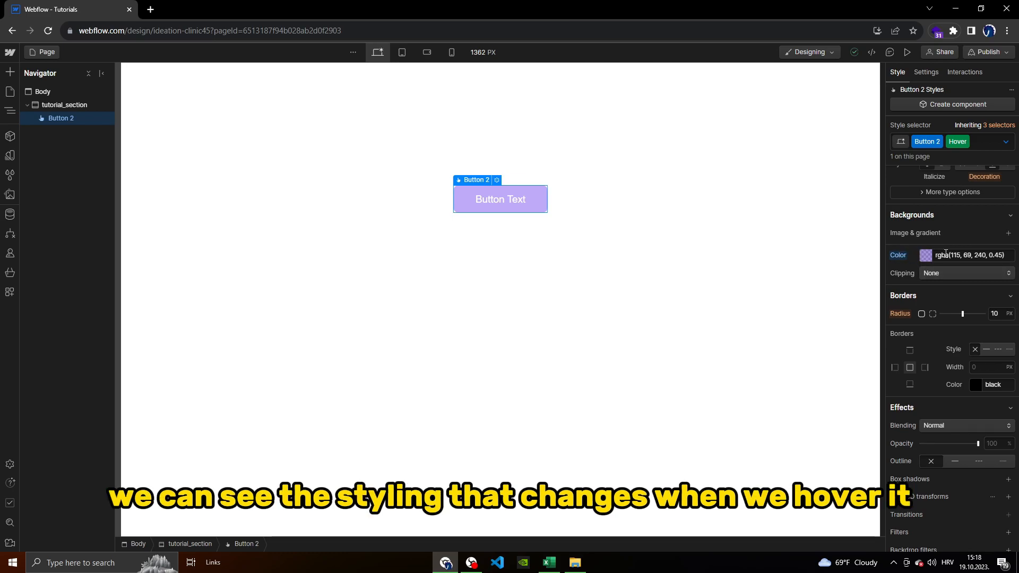
left_click(924, 257)
mouse_move(961, 370)
left_mouse_down()
mouse_move(978, 375)
mouse_move(953, 361)
left_mouse_up()
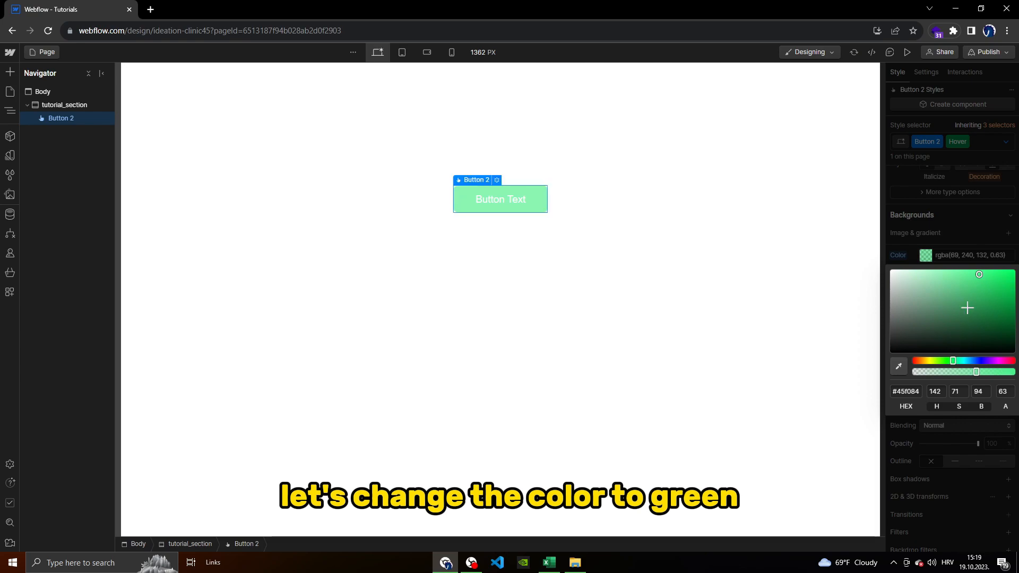
left_click(976, 239)
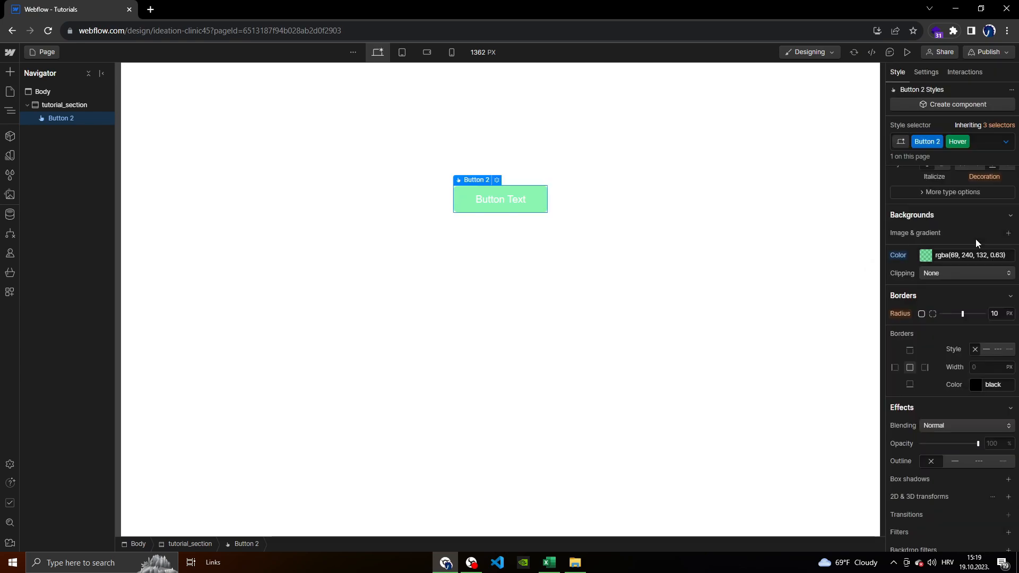
left_click(667, 298)
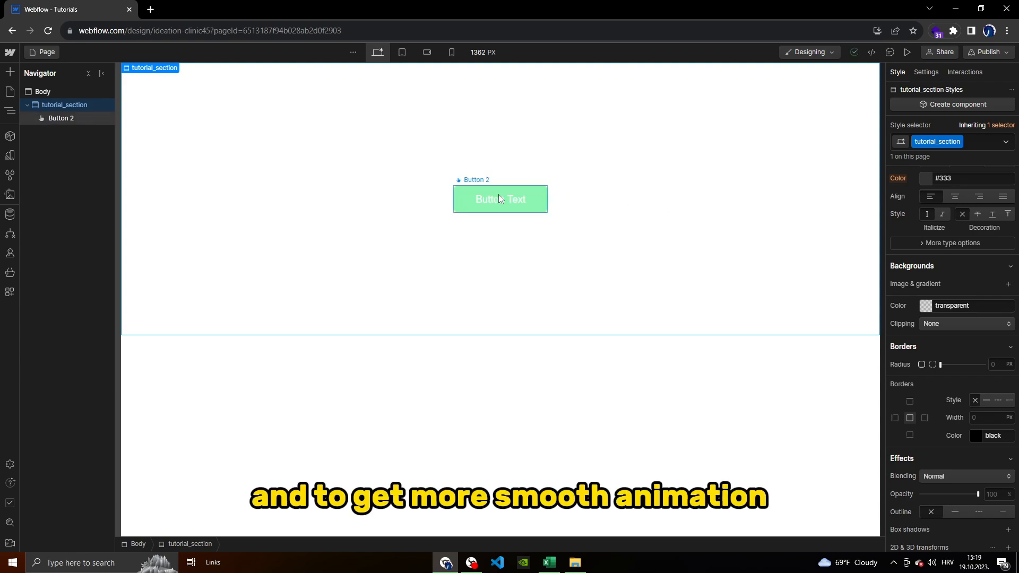
Step: Publish the site to the ideation-clinic45.webflow.io staging domain and open the live page in a new browser tab
left_click(981, 52)
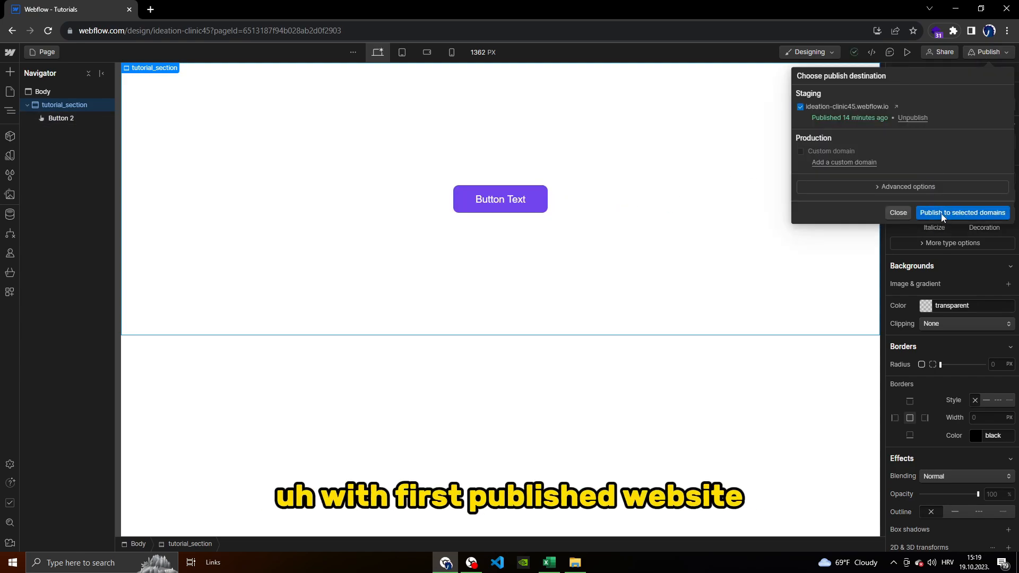
left_click(941, 213)
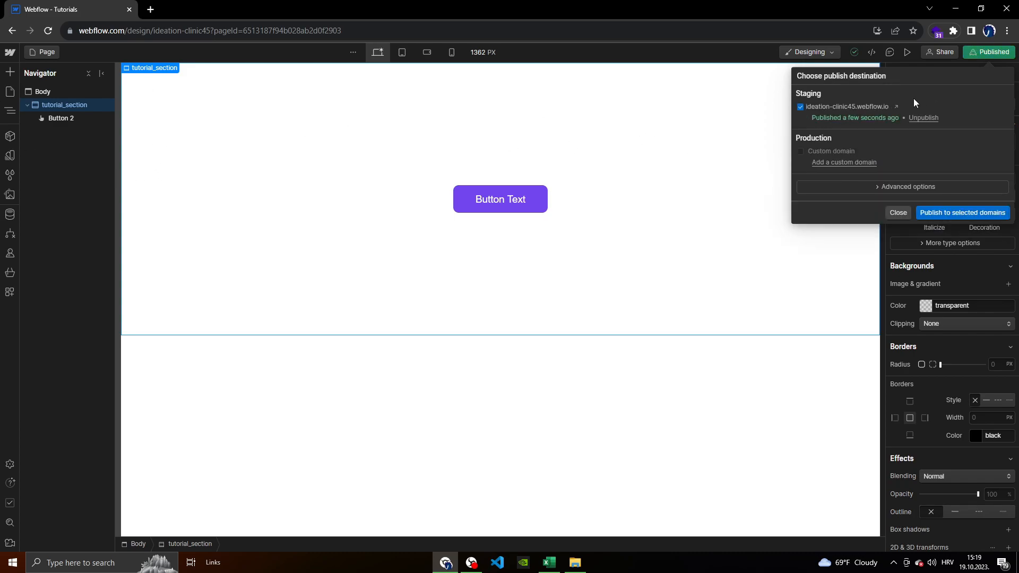
right_click(902, 106)
left_click(935, 109)
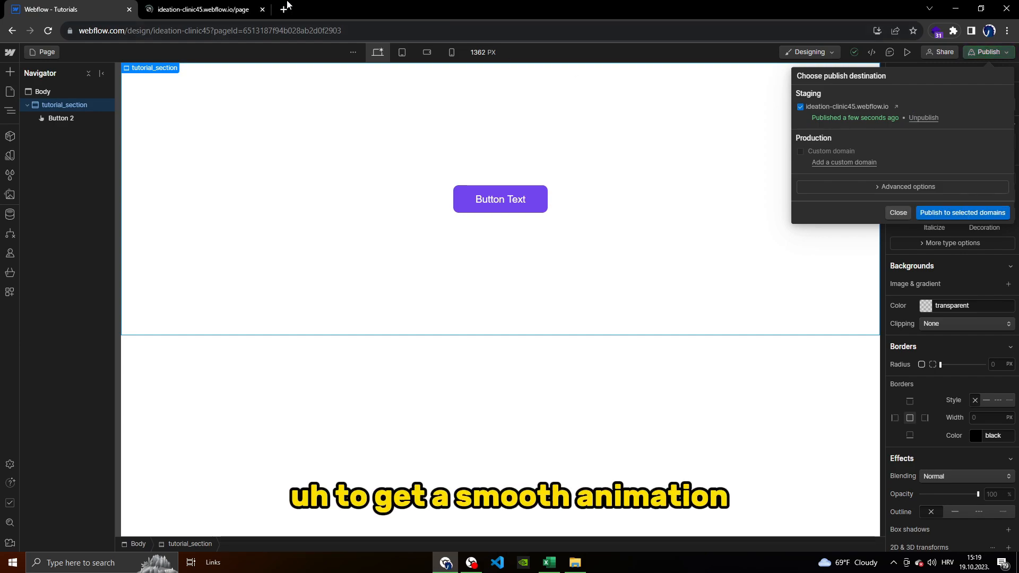
left_click(169, 14)
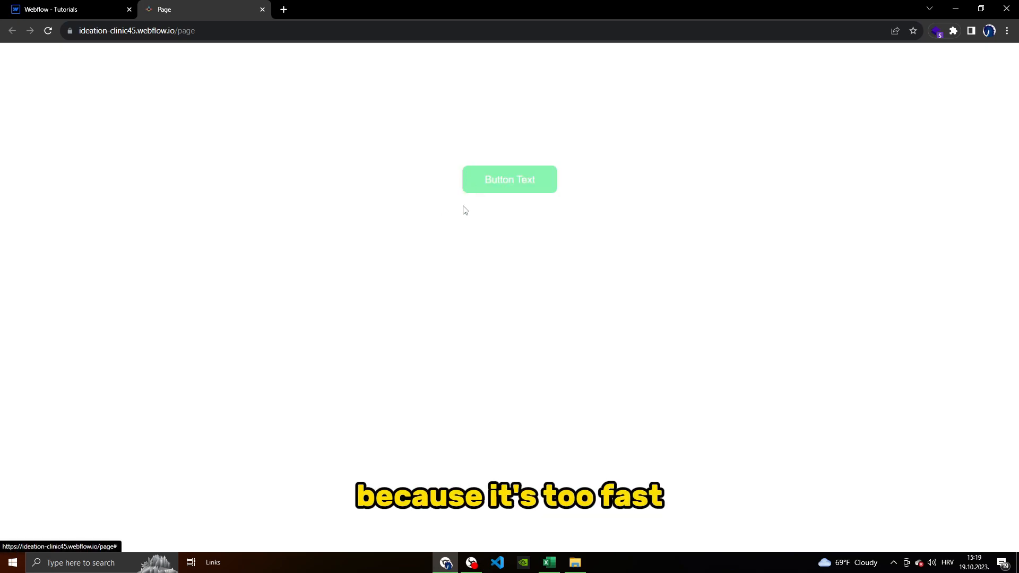
Step: Back in the Webflow designer, add a transition to the purple button that applies to All Properties
left_click(66, 10)
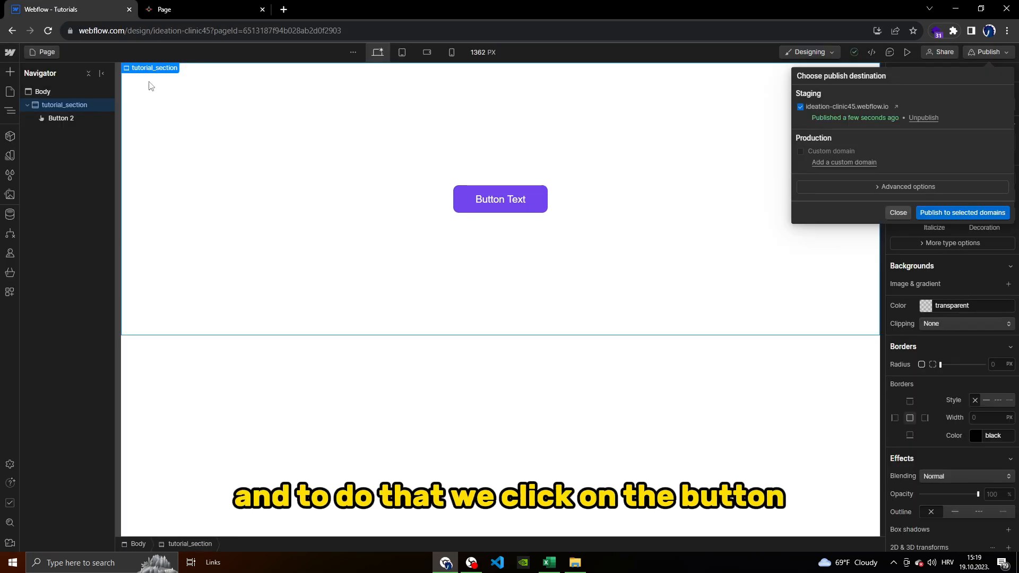
left_click(656, 271)
left_click(514, 202)
scroll(930, 438, "down", 2)
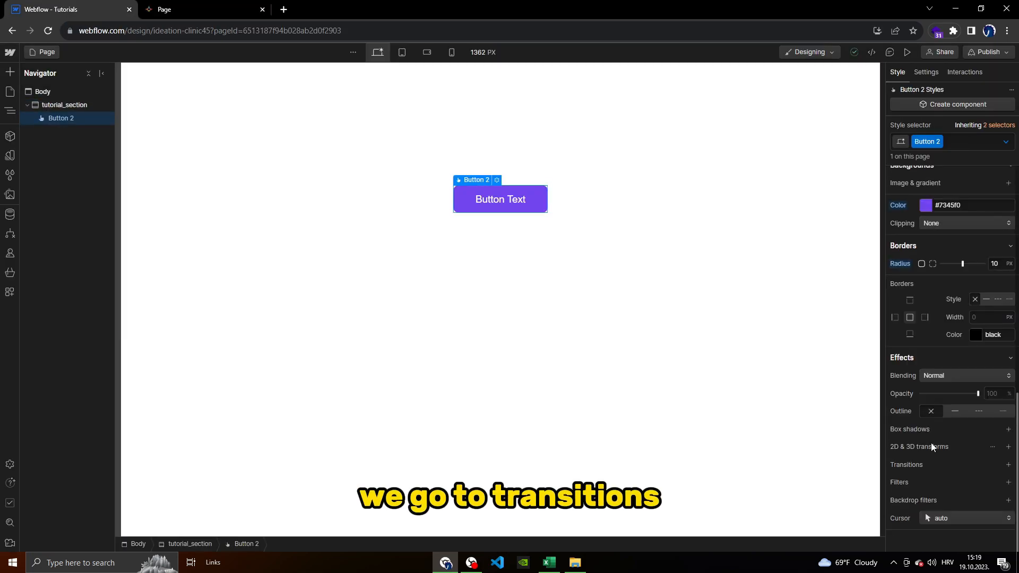
left_click(1009, 465)
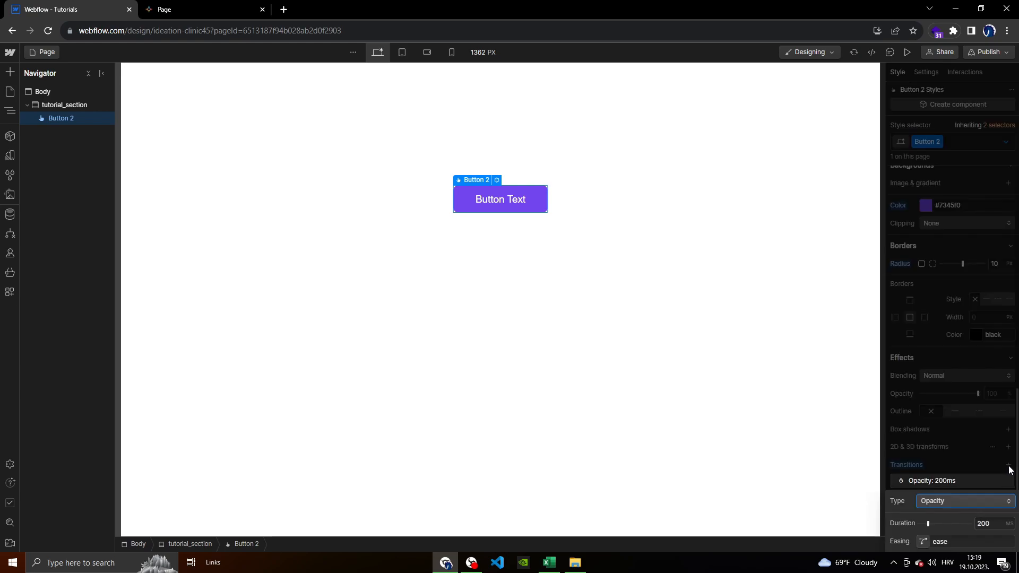
left_click(959, 496)
scroll(945, 488, "down", 5)
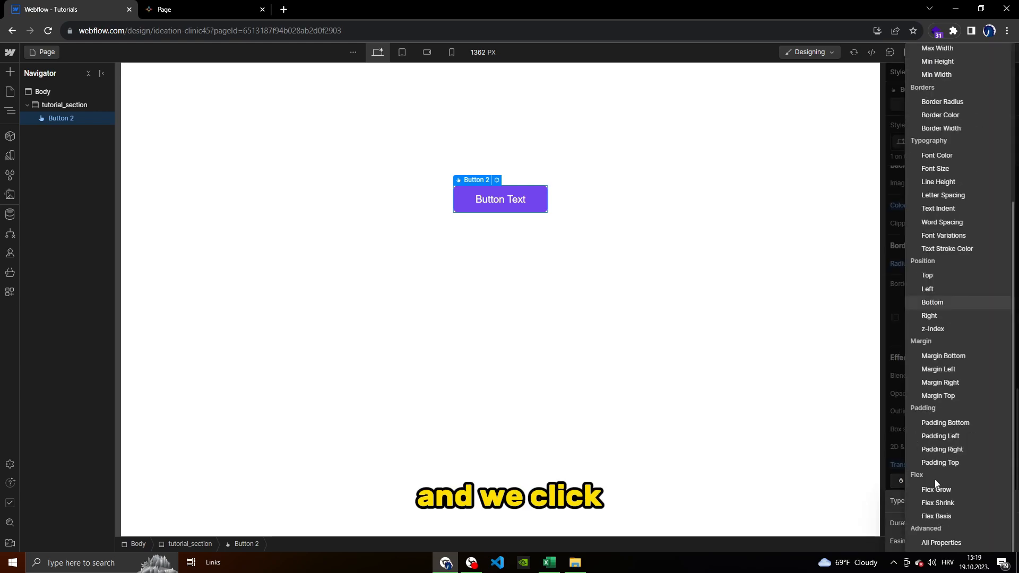
left_click(941, 543)
Step: Set the button transition's duration to 300 ms and deselect the button
double_click(983, 522)
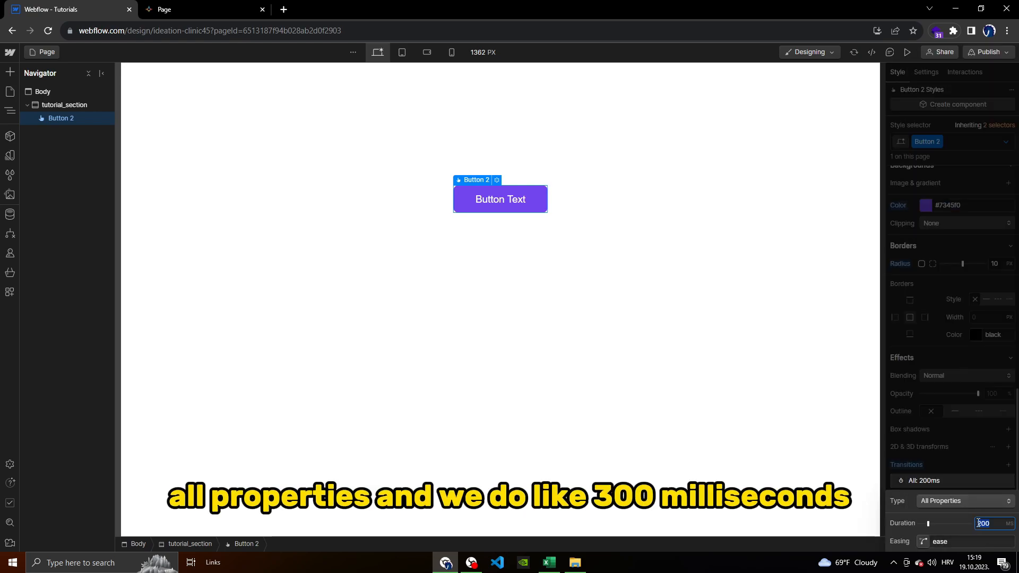
type("300")
left_click(964, 451)
left_click(685, 312)
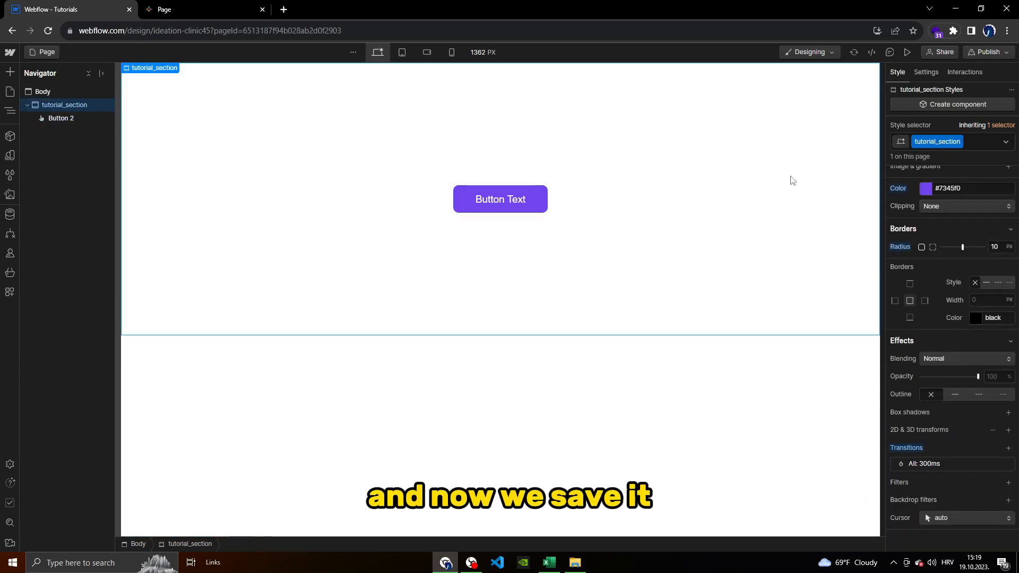
Step: Republish the site to the staging domain and reload the live page to check the button's hover transition
left_click(988, 54)
left_click(951, 217)
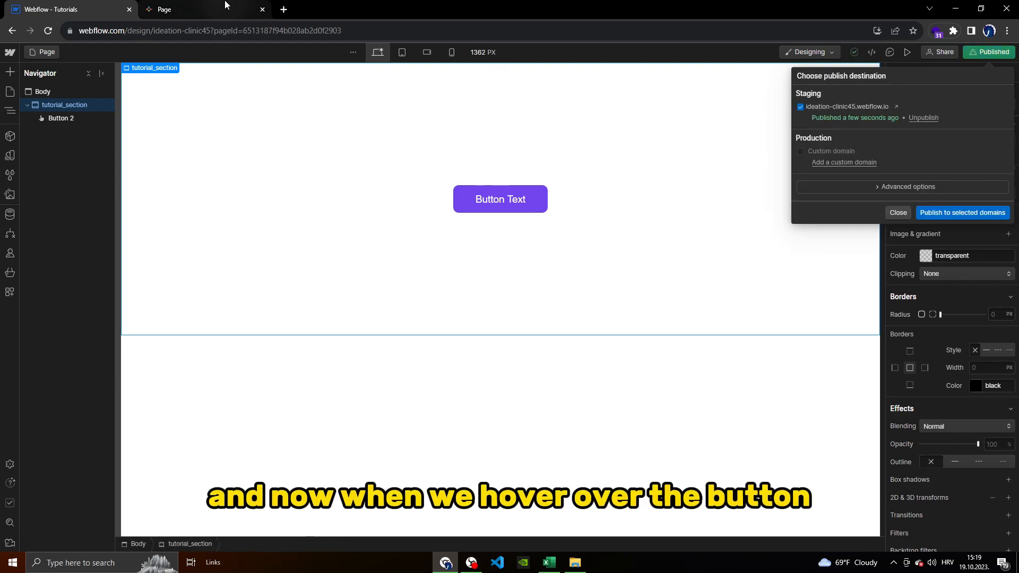
left_click(206, 11)
left_click(46, 36)
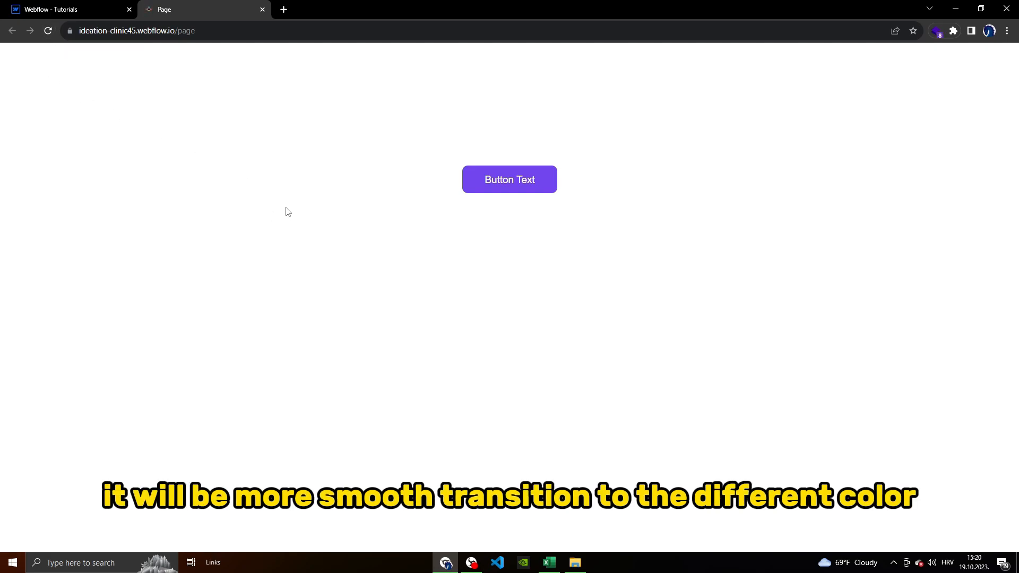